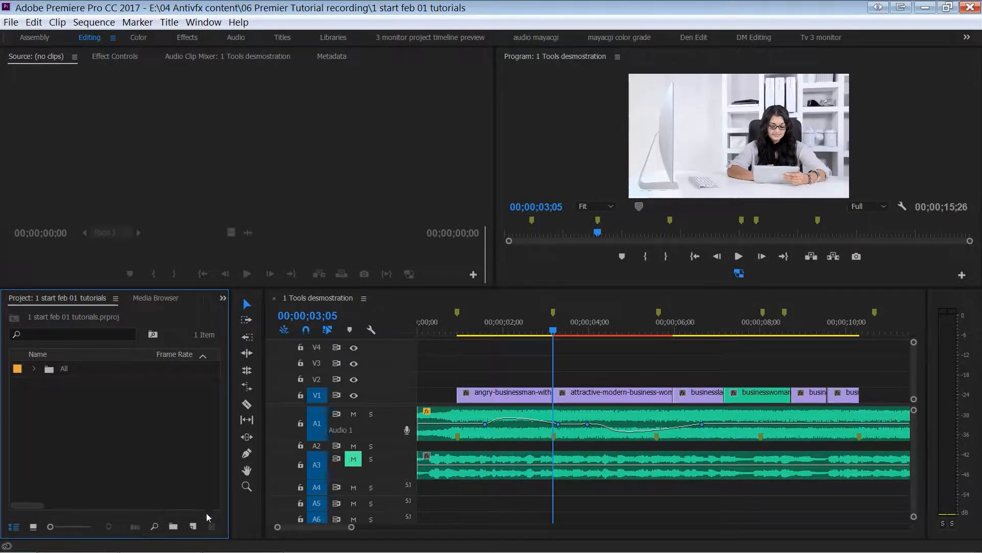
Step: Switch to the file explorer and examine the MVI_4276 video's format, frame size and bit rate in MediaInfo
key("alt+Tab")
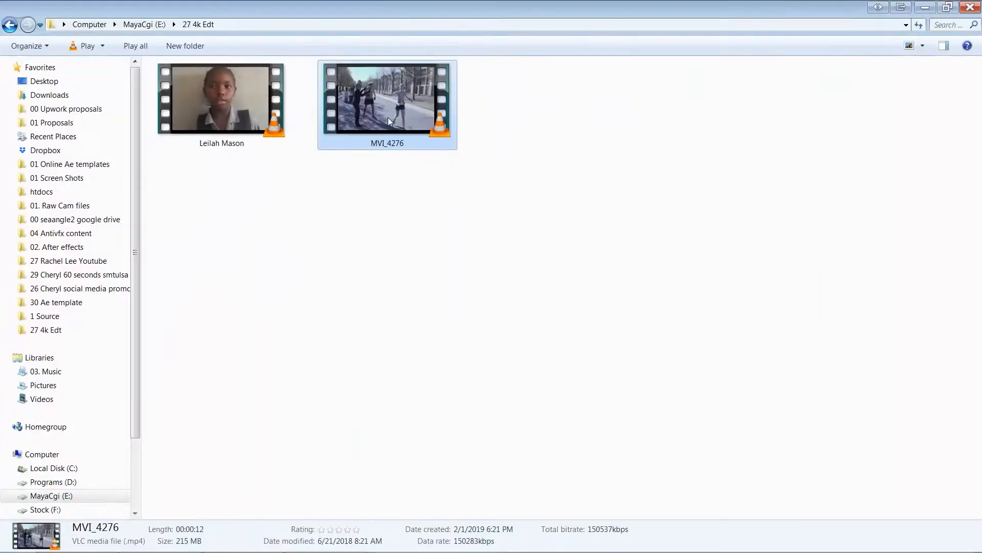
right_click(388, 119)
left_click(427, 167)
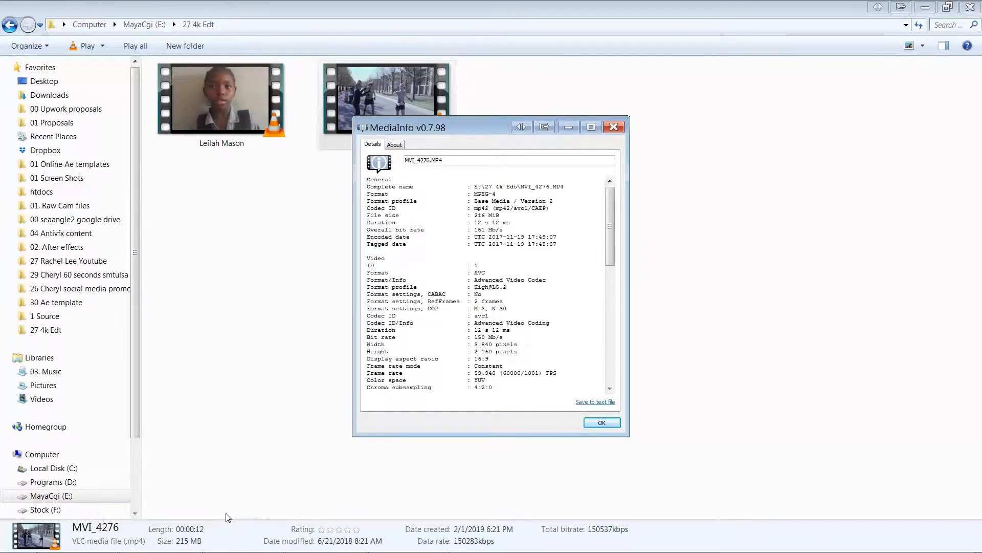
left_click(601, 423)
left_click(970, 6)
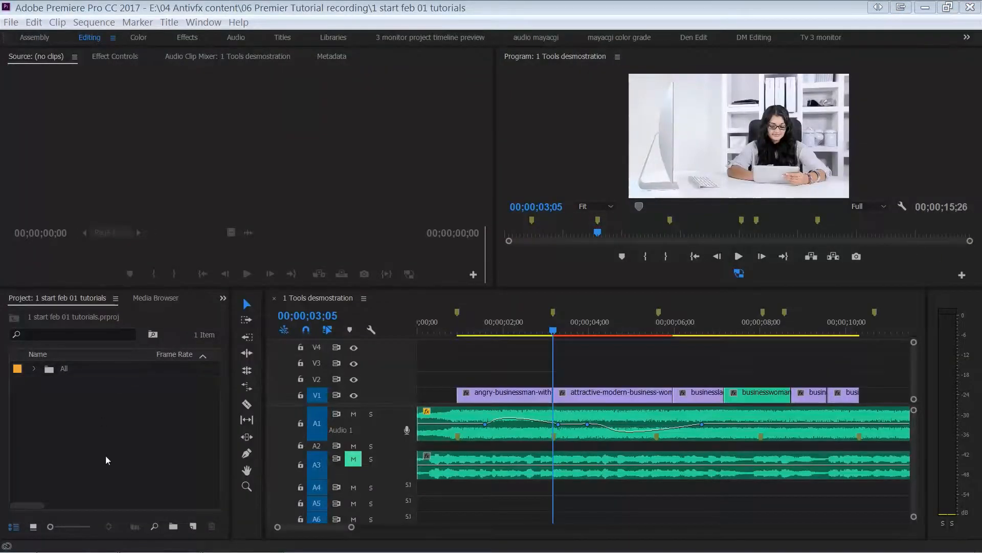
Step: Start a new Premiere Pro project and name it "1 4k project"
left_click(105, 460)
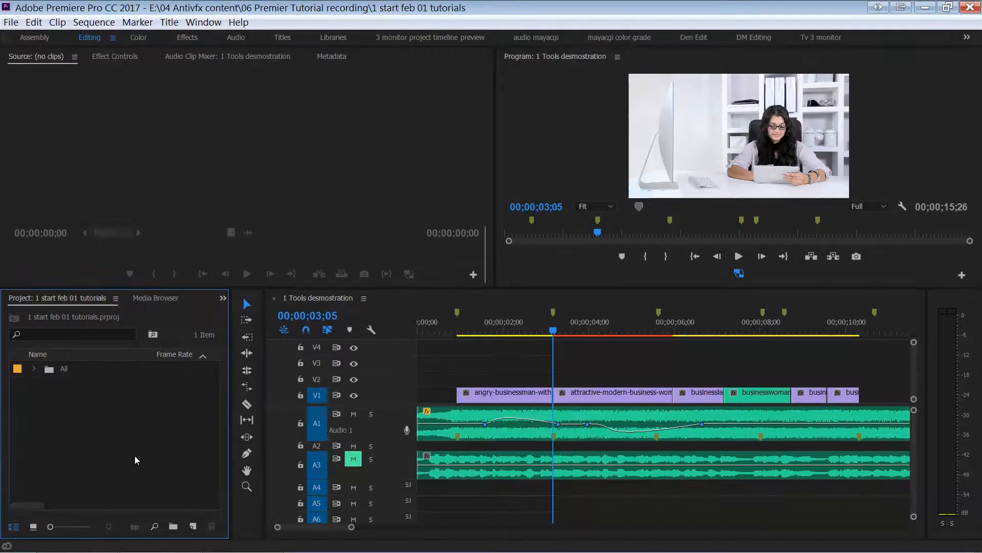
left_click(11, 22)
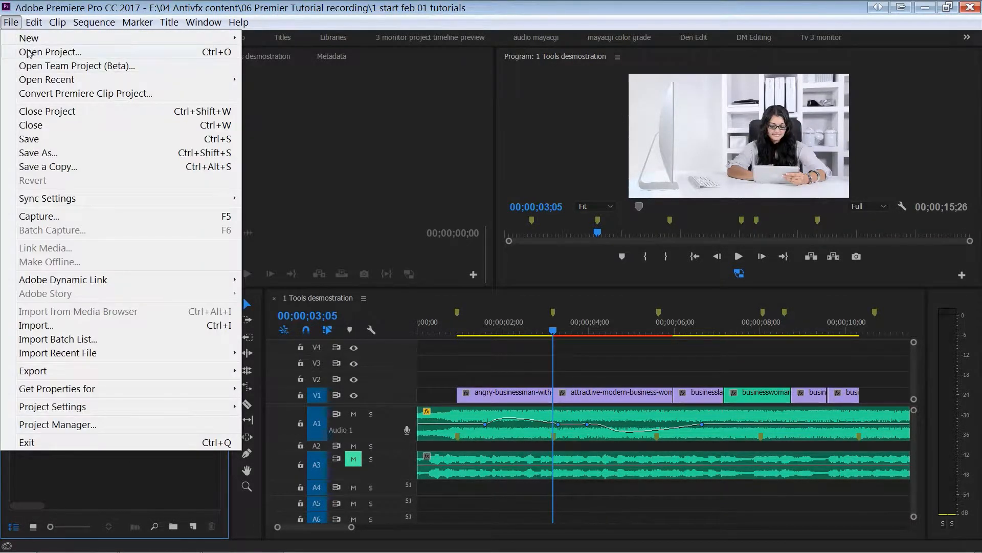
mouse_move(214, 38)
left_click(314, 41)
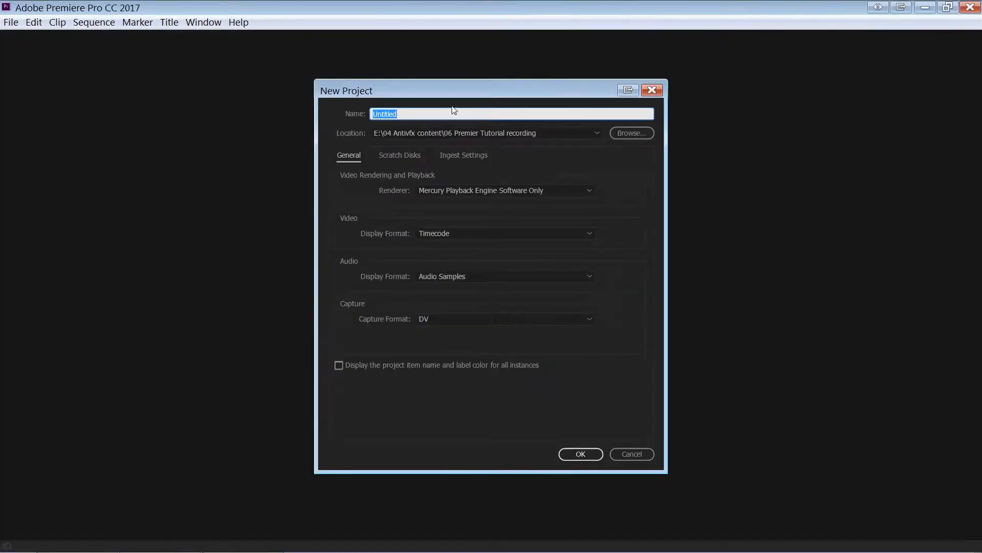
left_click_drag(444, 87, 386, 97)
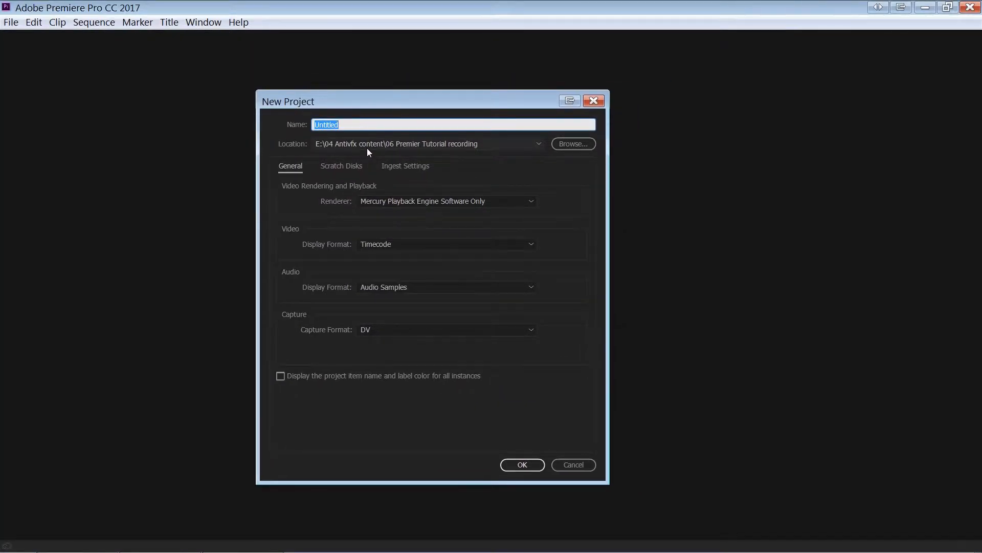
type("1 4k project")
left_click(586, 182)
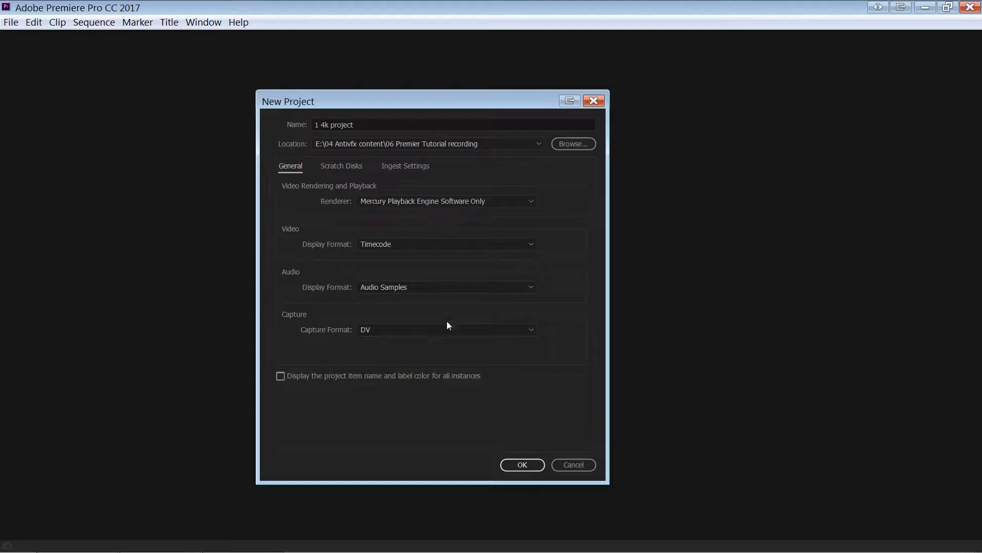
Step: Enable ingest for the new project, set it to Create Proxies and choose the 1280x720 H.264 preset
left_click(415, 166)
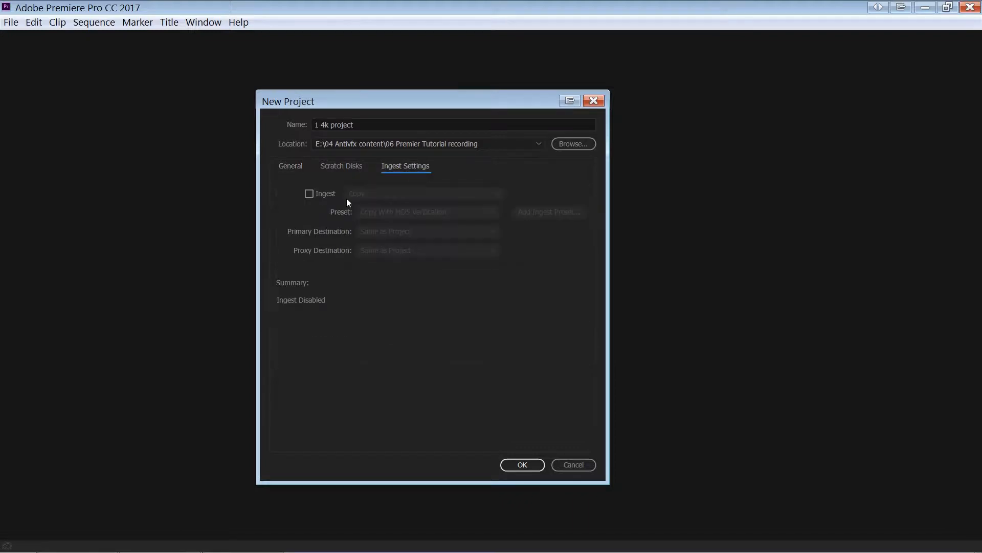
left_click(309, 195)
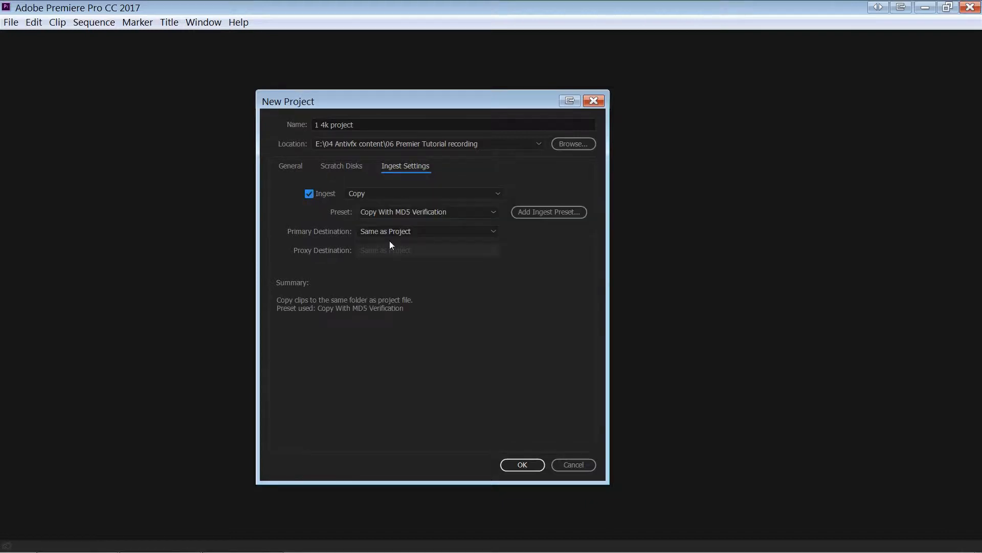
left_click(366, 195)
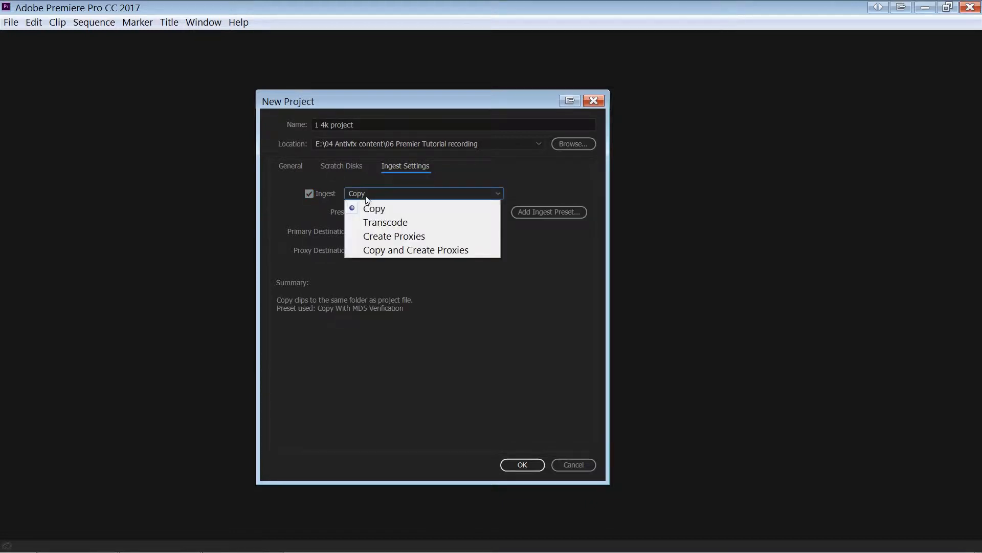
left_click(385, 238)
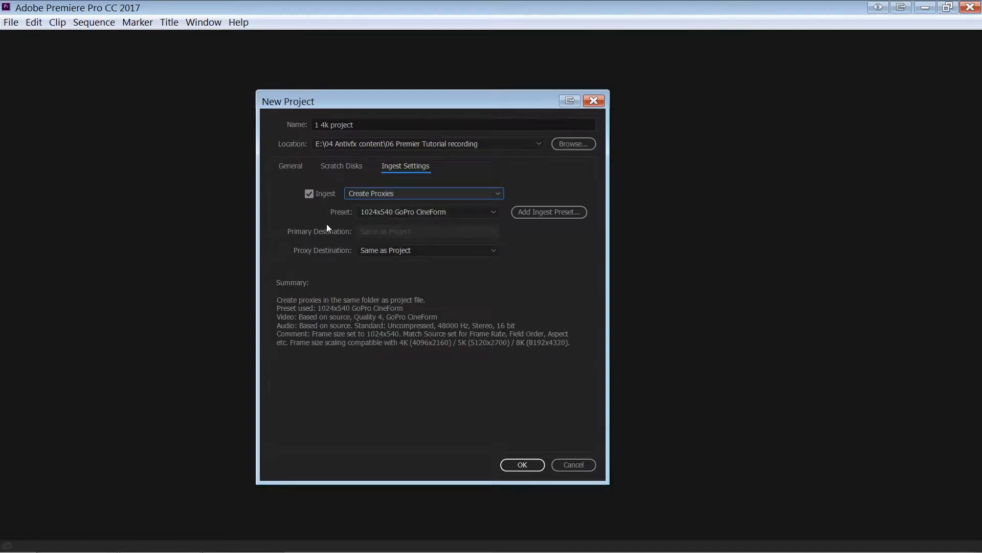
left_click(378, 213)
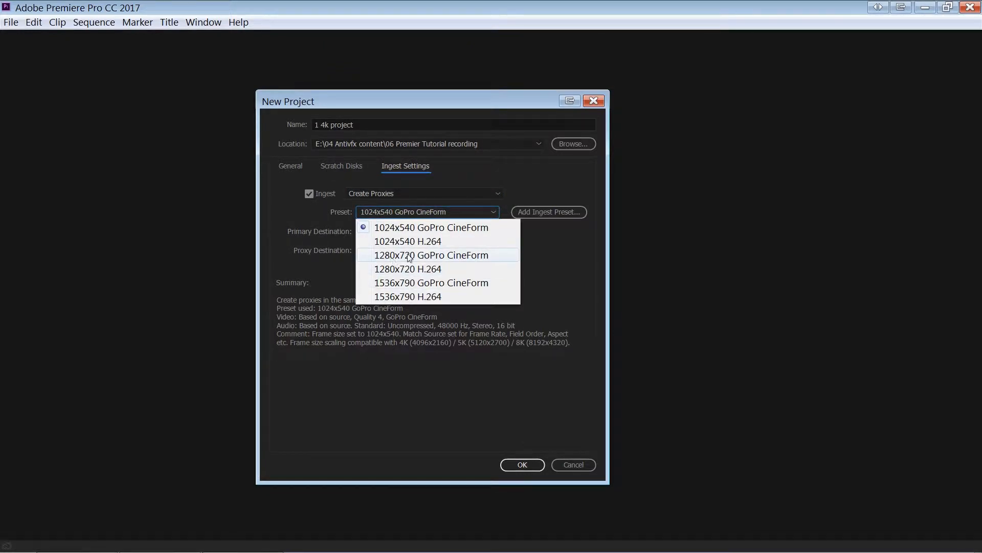
left_click(382, 272)
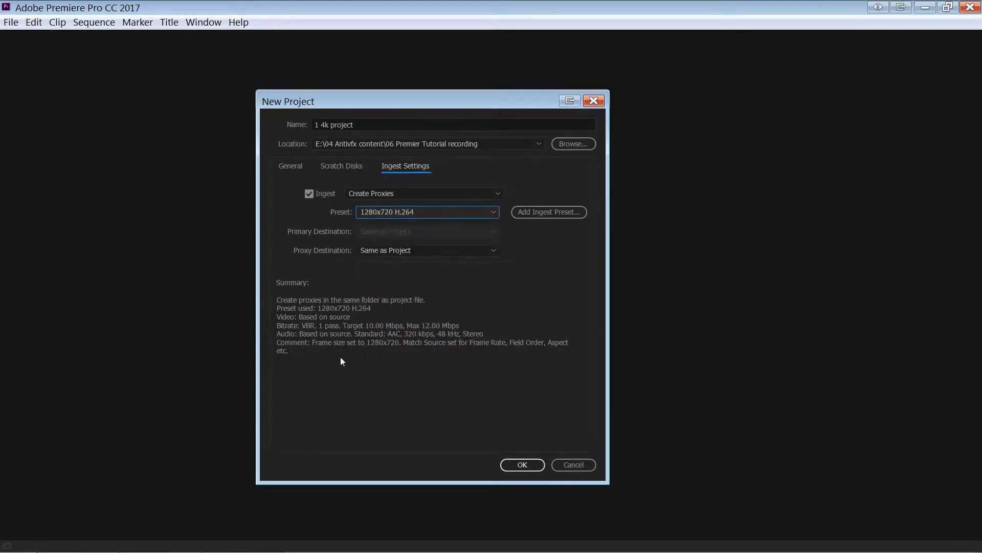
Step: Review the proxy destination options, keep Same as Project and create the project
left_click_drag(397, 102, 365, 88)
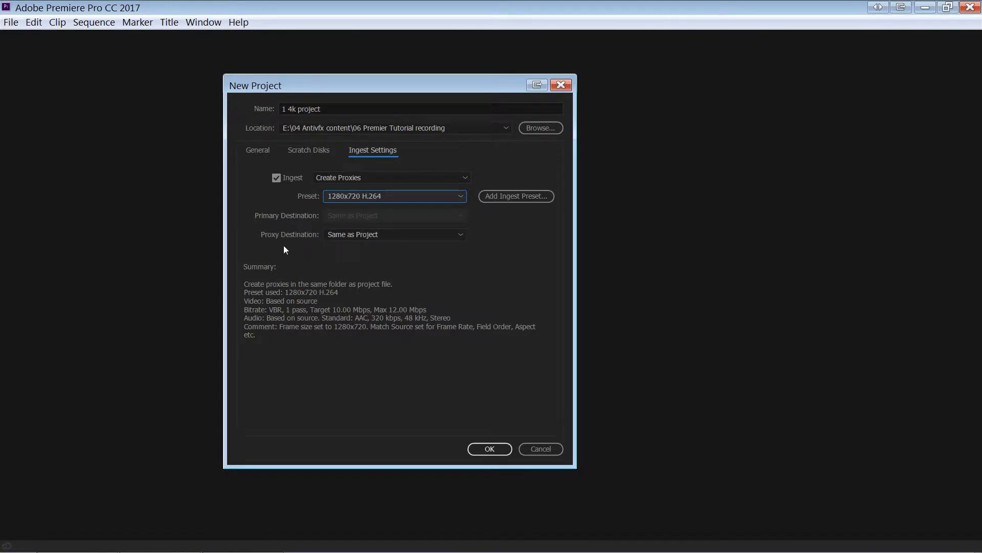
left_click(349, 240)
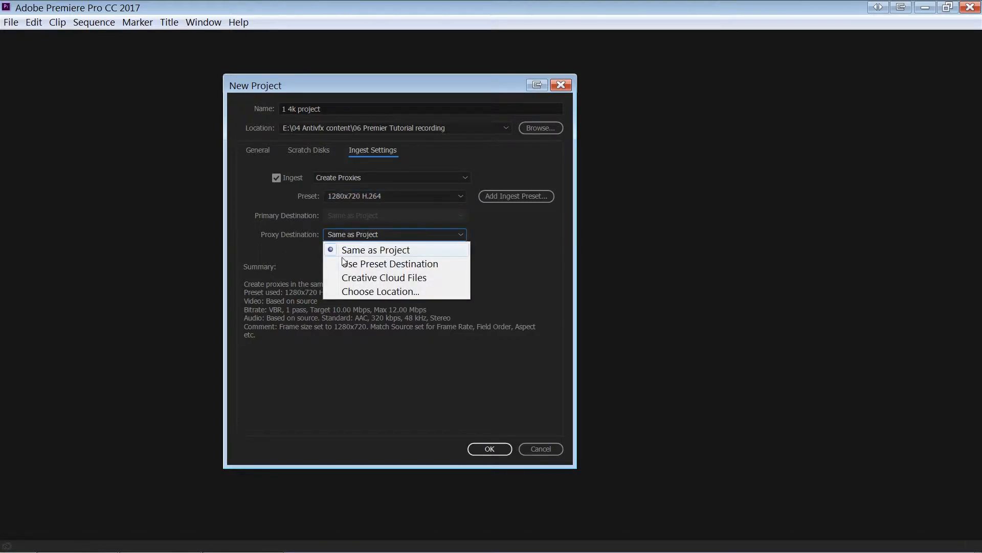
left_click(273, 257)
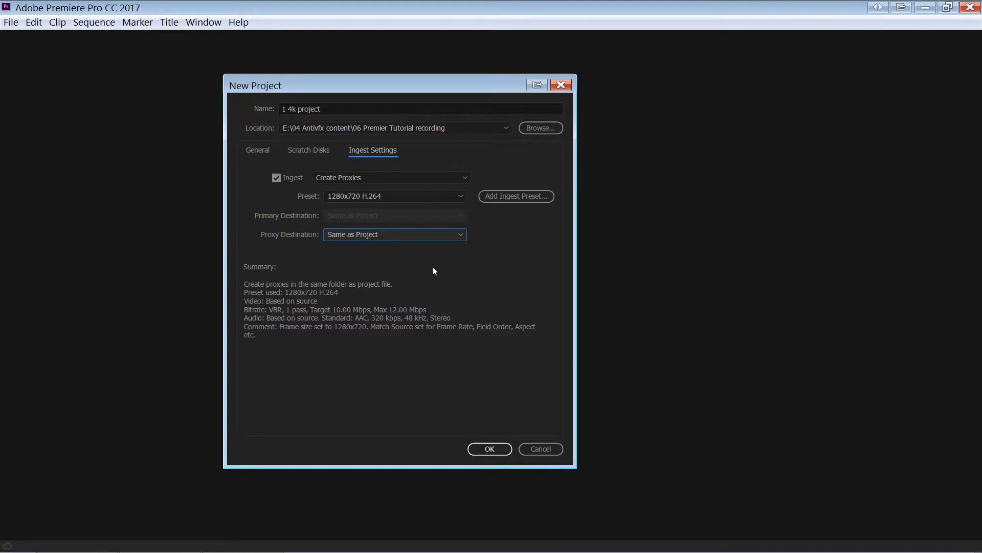
left_click(489, 453)
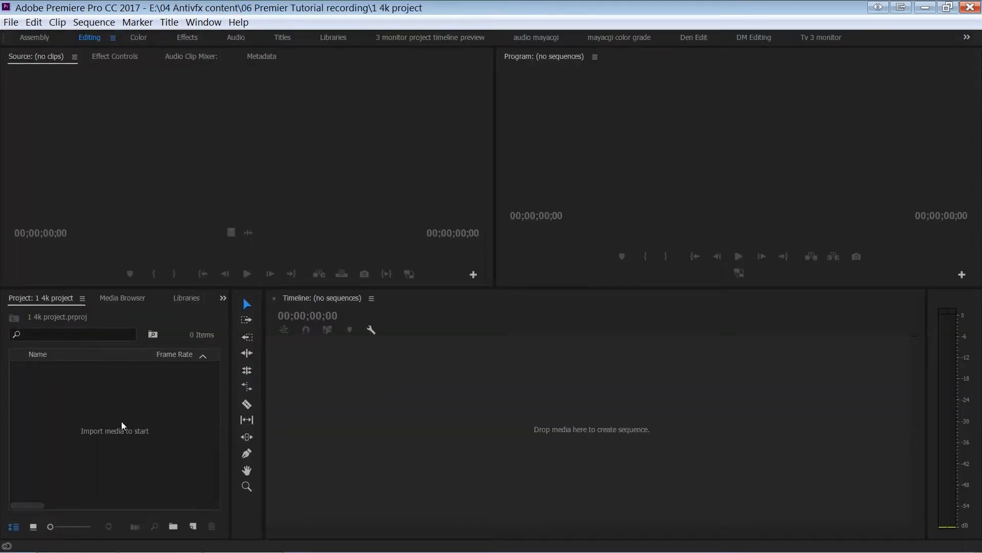
Step: Import MVI_4276 from the 27 4k Edt folder and check its proxy job in the Adobe Media Encoder queue
left_click(98, 403)
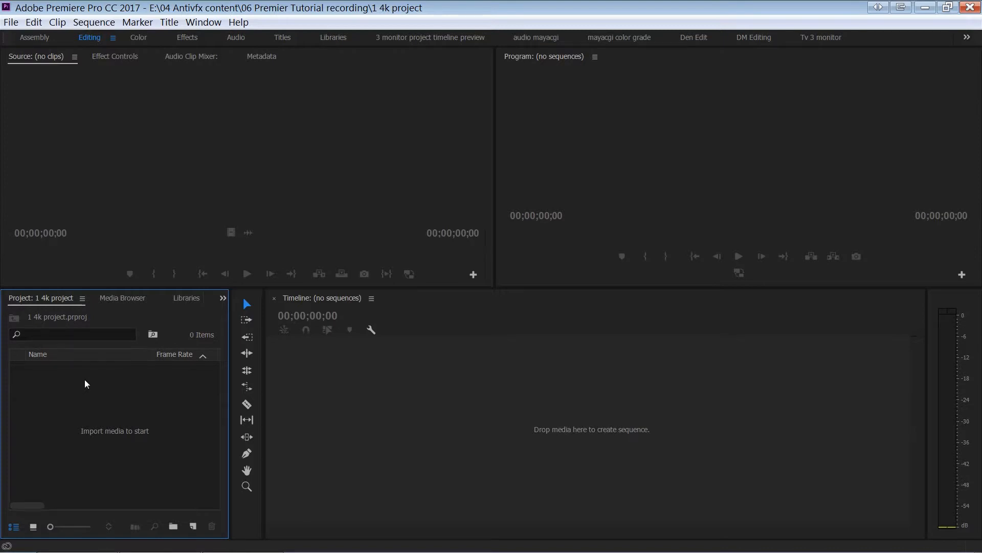
double_click(87, 387)
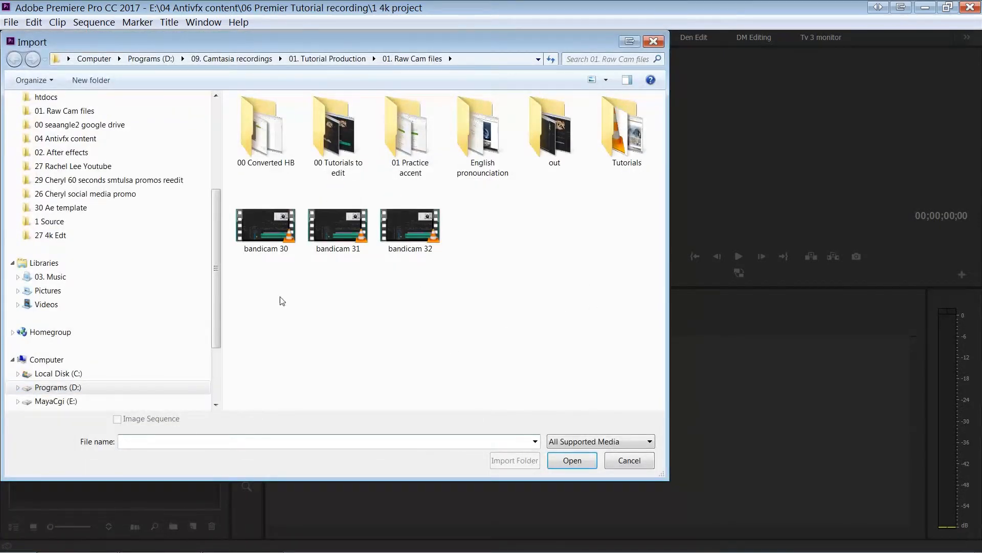
left_click(60, 236)
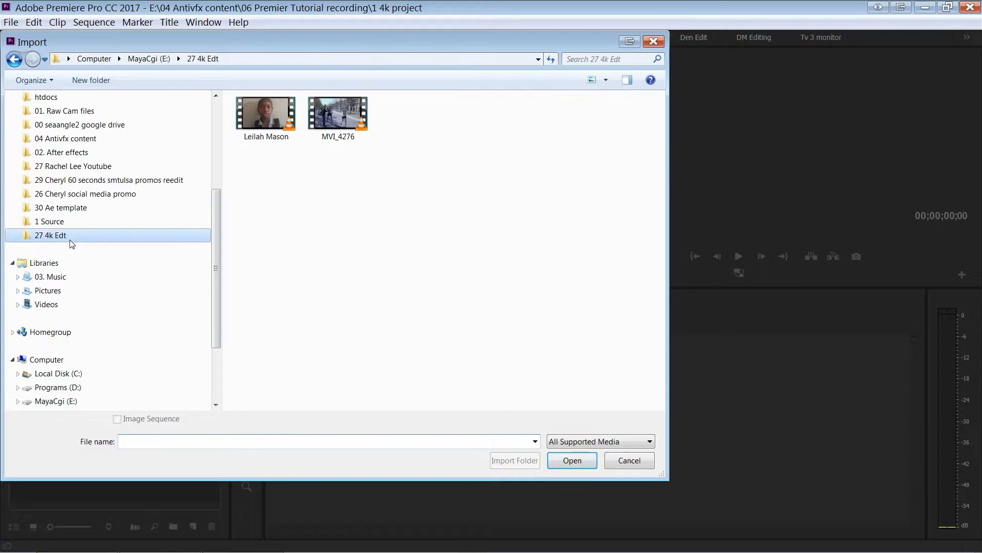
left_click(338, 118)
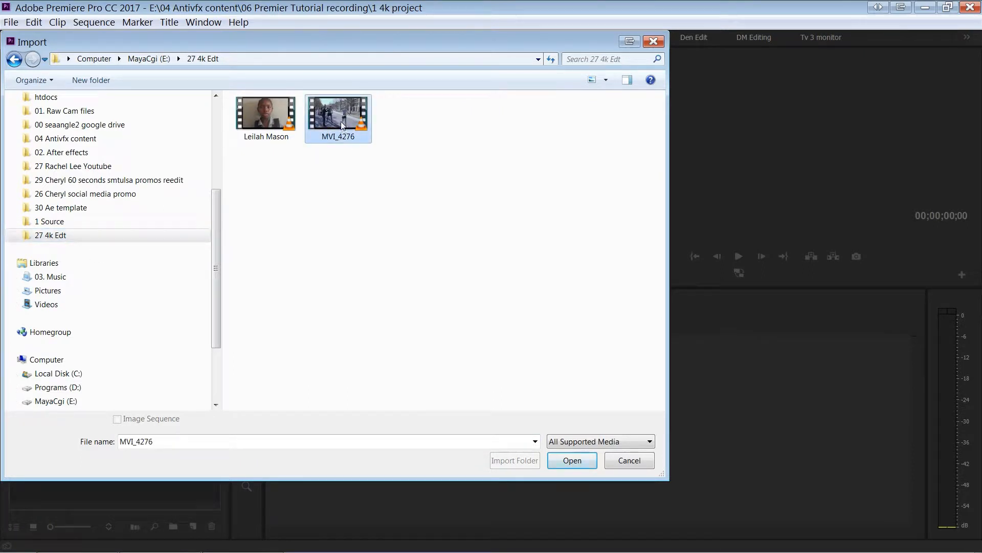
left_click(573, 460)
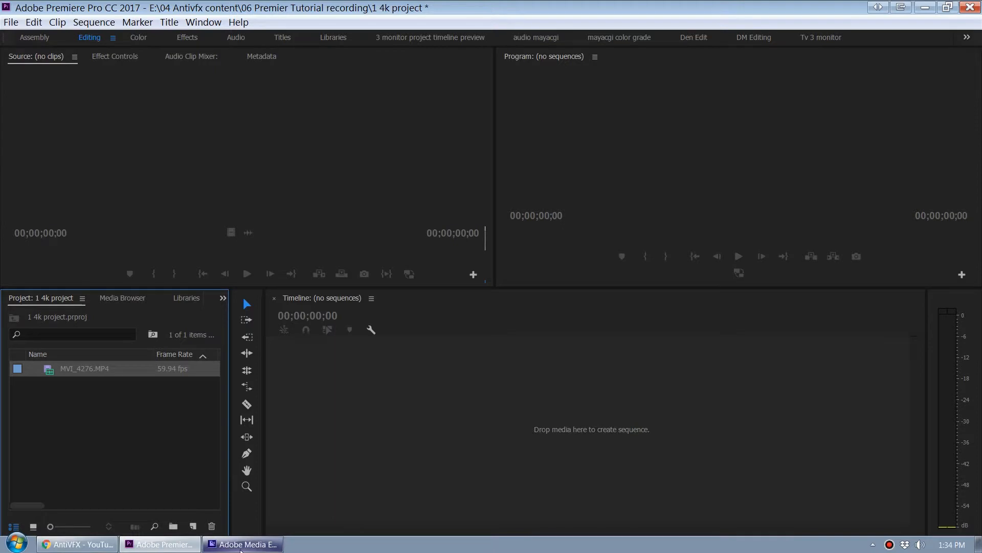
left_click(256, 547)
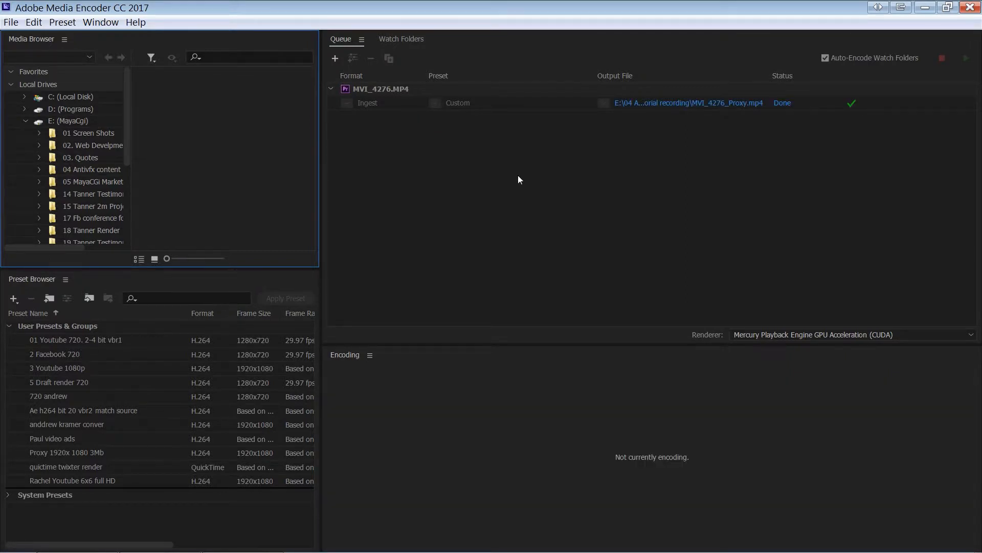
left_click(925, 7)
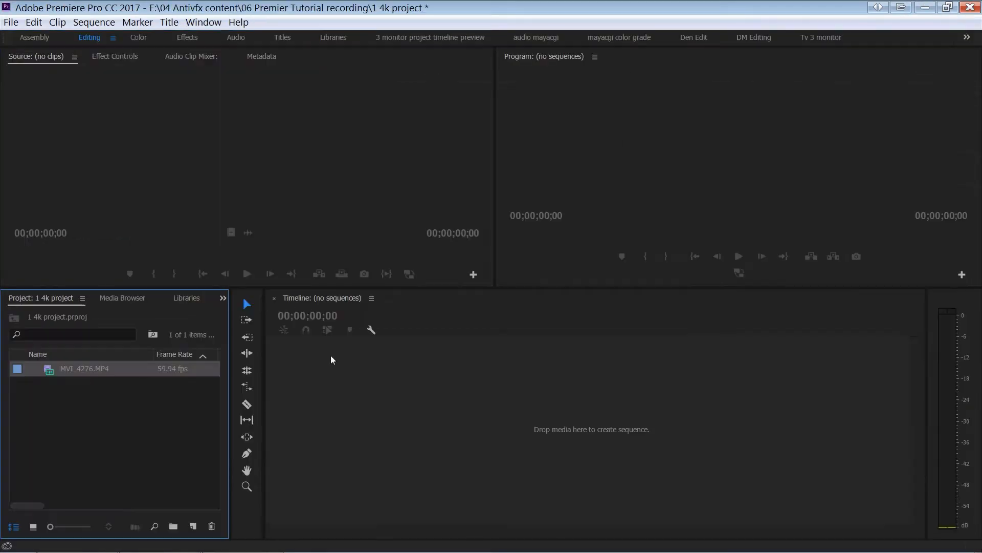
Step: Examine the properties of MVI_4276.MP4, comparing the image size of the original with that of its proxy media
right_click(51, 371)
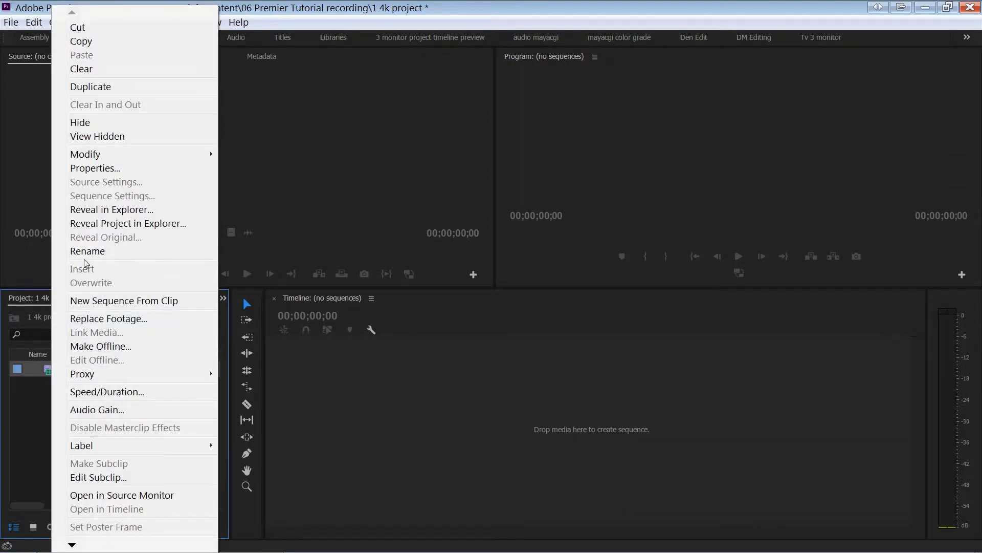
left_click(98, 168)
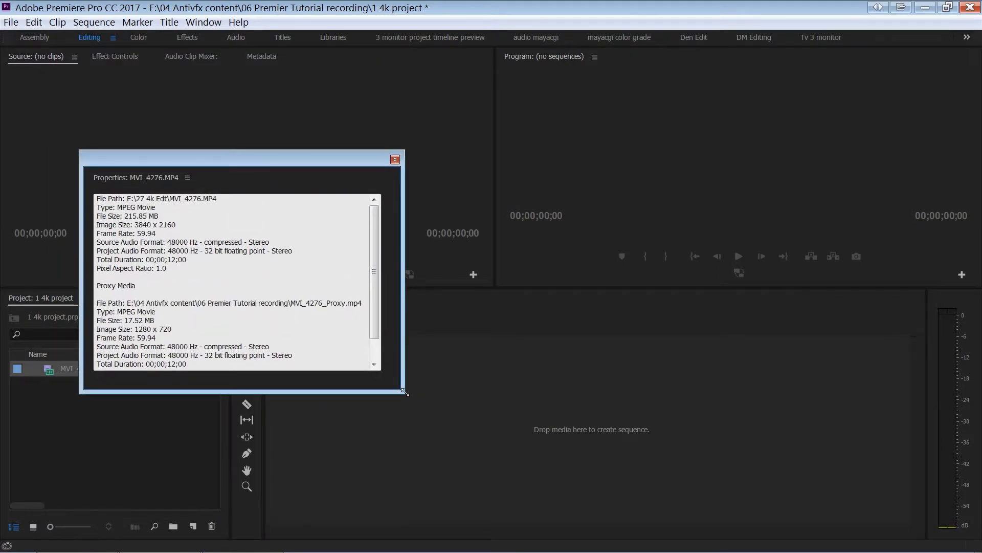
left_click_drag(406, 392, 476, 465)
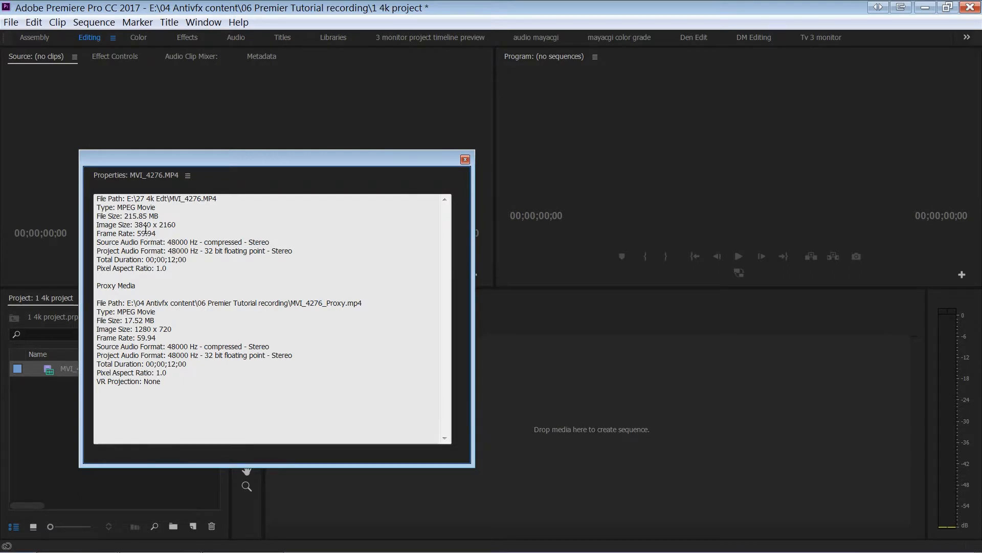
left_click_drag(99, 225, 197, 226)
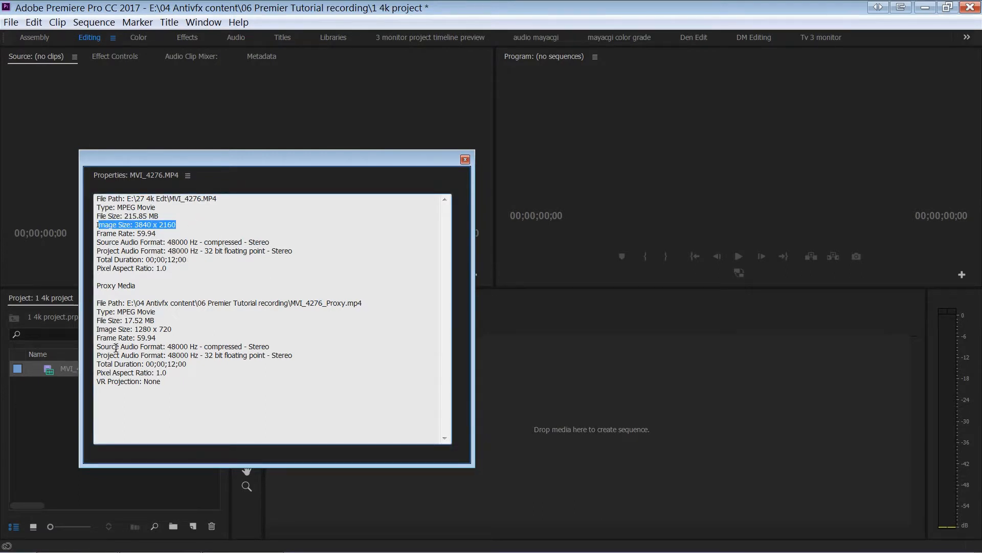
left_click(132, 303)
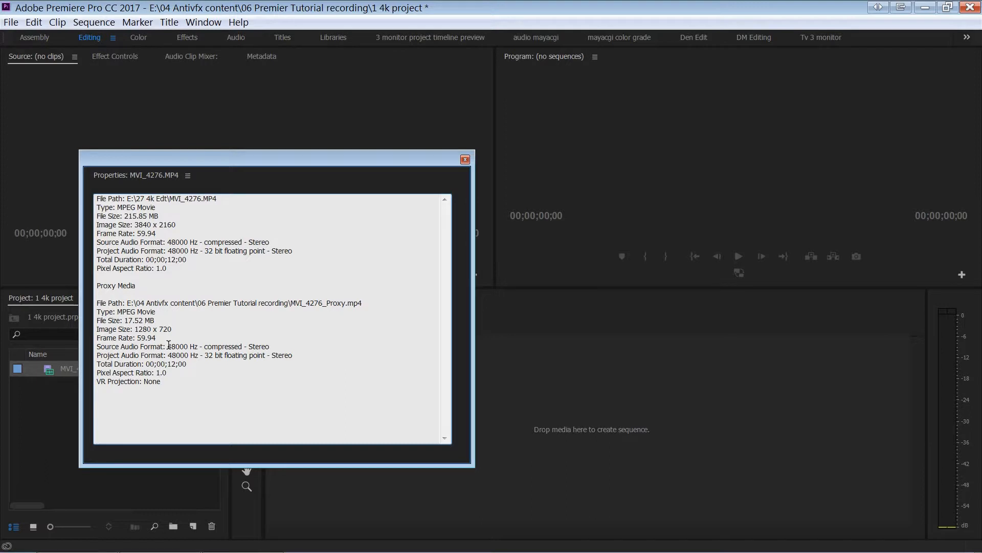
left_click_drag(135, 330, 172, 330)
left_click(148, 292)
left_click(465, 159)
Step: Create a new sequence from the MVI_4276.MP4 clip
left_click(49, 373)
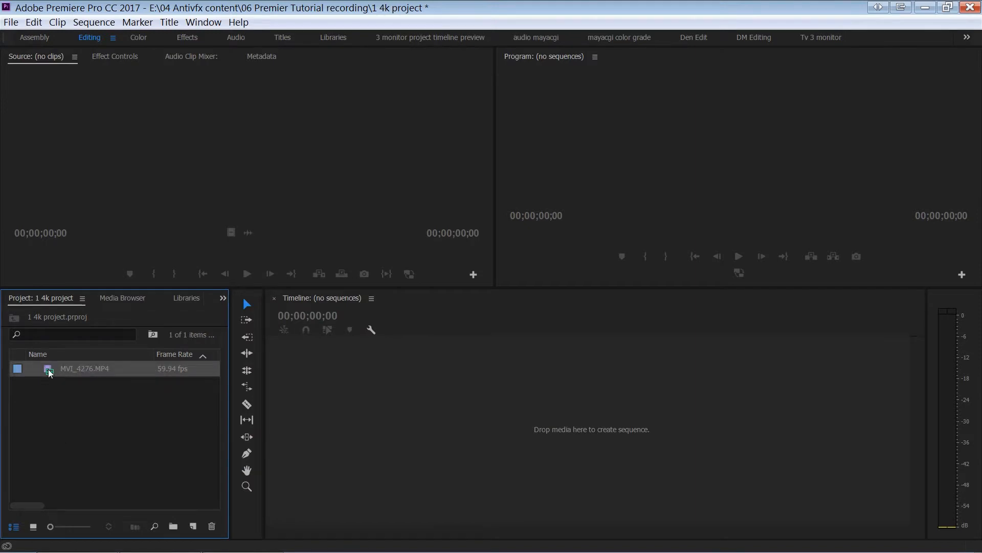
right_click(47, 374)
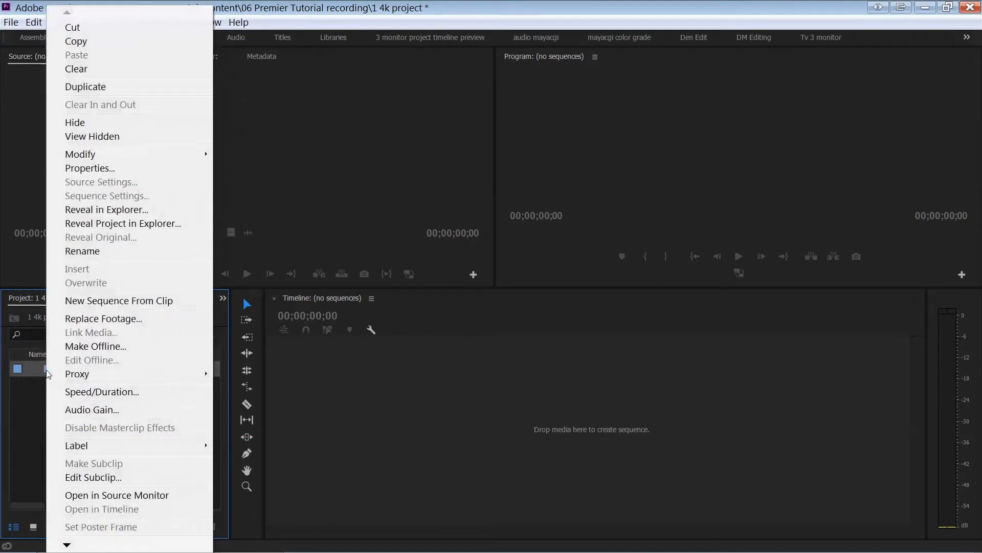
left_click(88, 303)
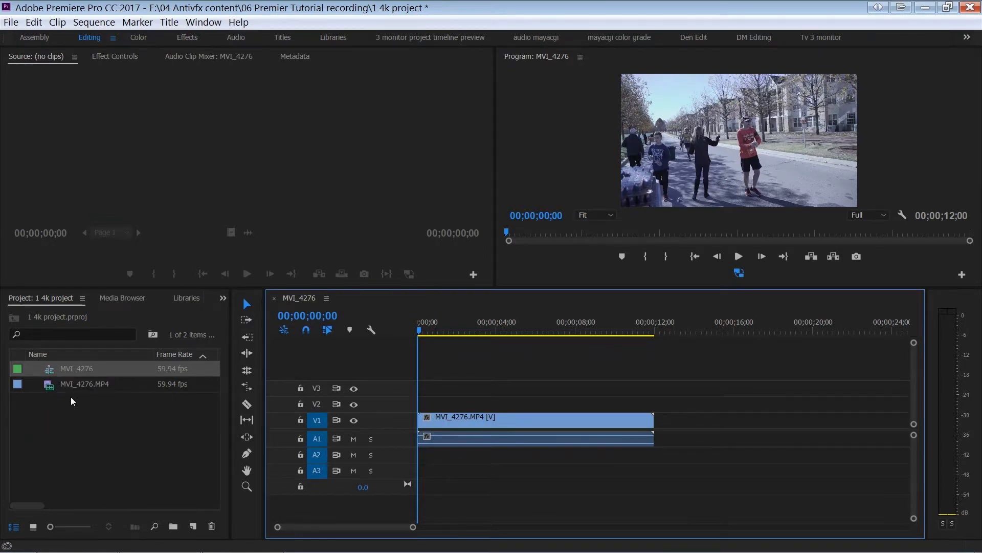
Step: Expand the A1 audio track and scrub the playhead through the clip to 00;00;04;20
double_click(410, 438)
left_click(523, 330)
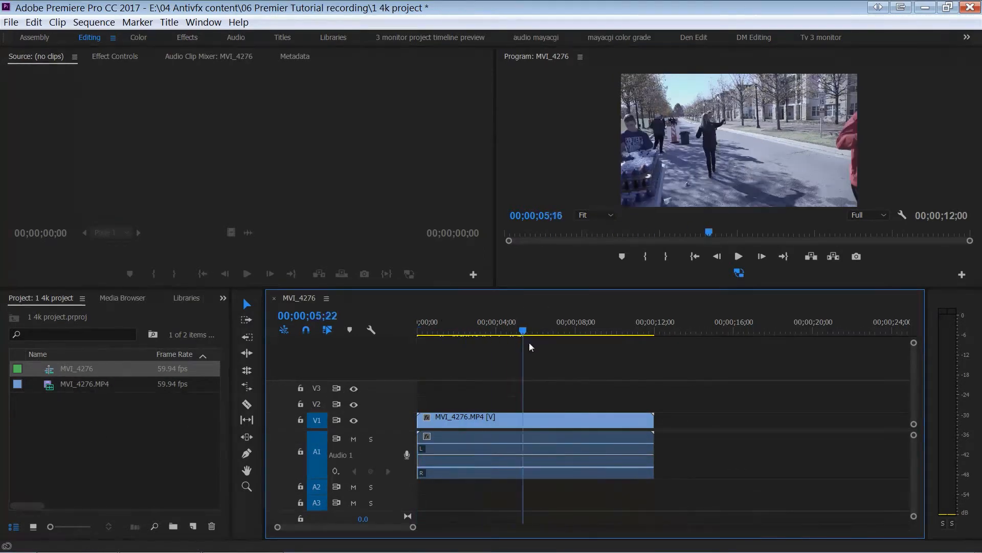
left_click_drag(530, 343, 502, 368)
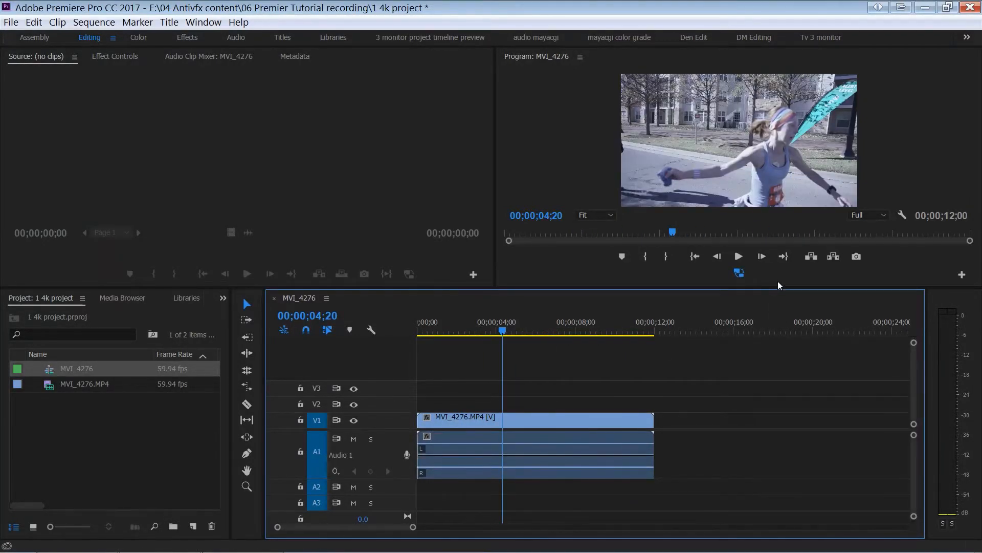
Step: Check the Toggle Proxies option in the Program monitor's button editor and leave its layout as it is
left_click(739, 272)
left_click(961, 276)
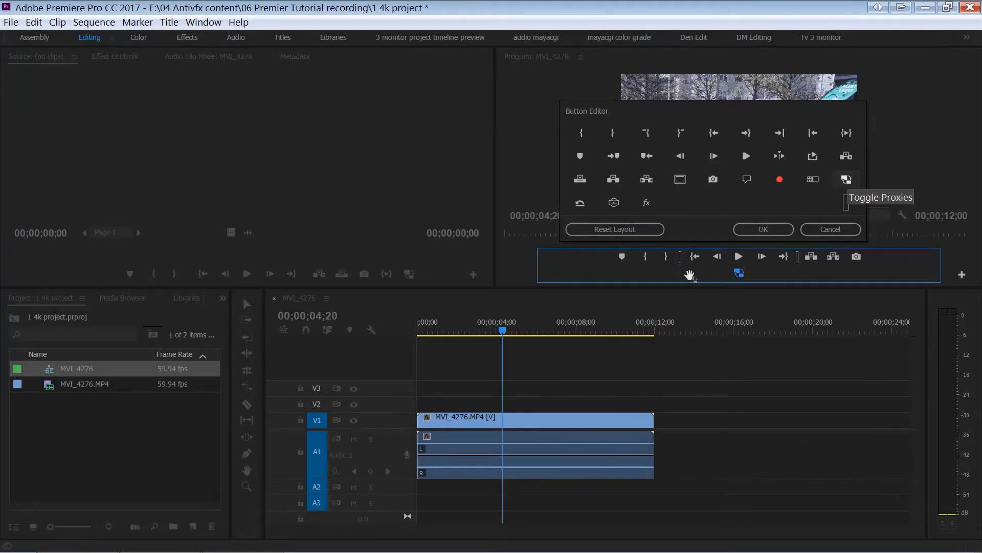
left_click(830, 228)
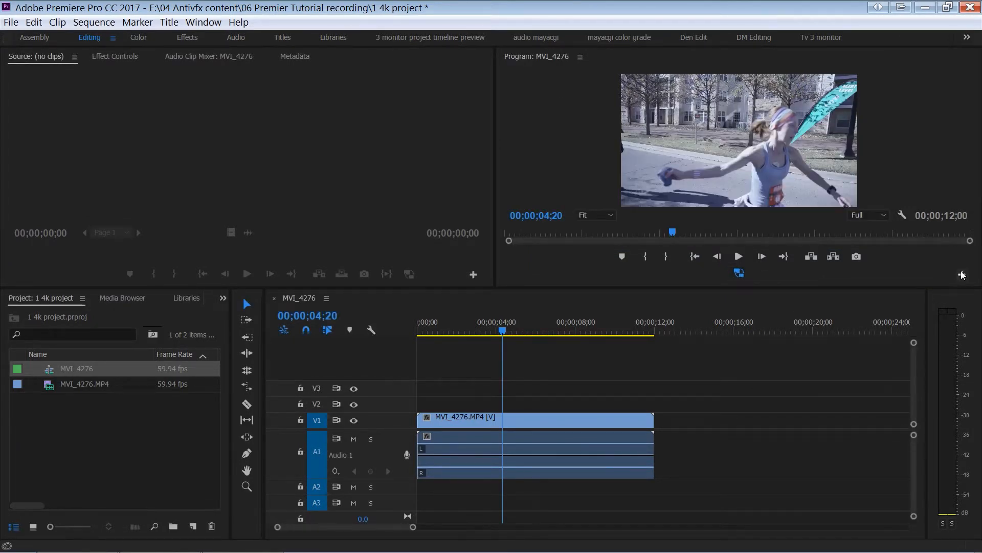
Step: Switch proxies off and inspect the original 4K footage in the maximized Program monitor, moving the playhead to 00;00;04;01
left_click_drag(744, 287, 747, 300)
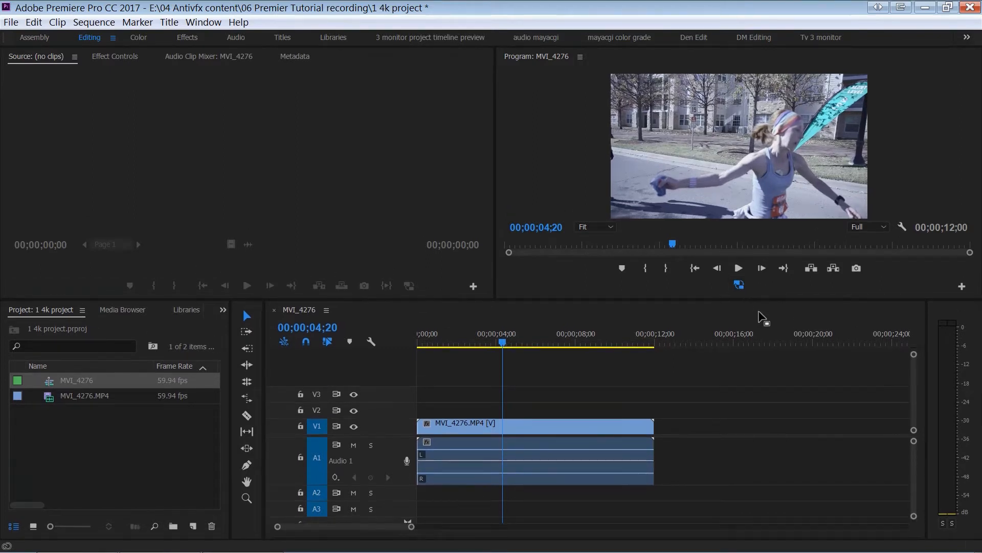
left_click(739, 287)
key("grave")
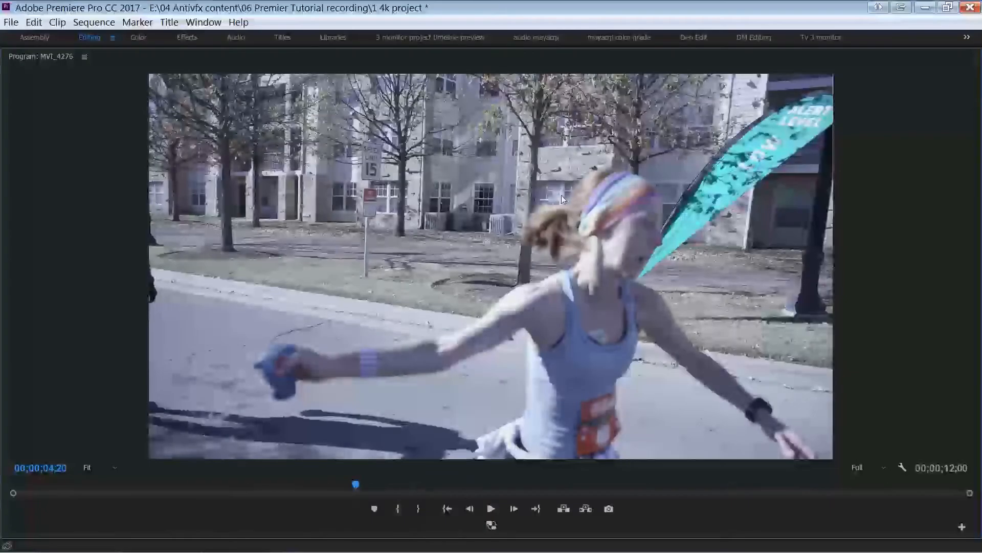
left_click_drag(166, 485, 333, 456)
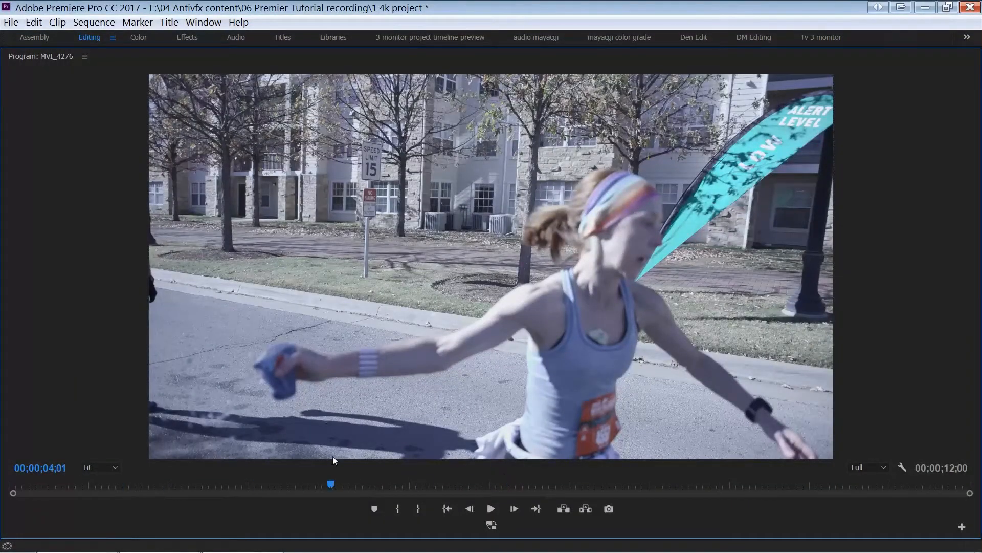
key("grave")
Step: Compare scrubbing through the sequence with original and proxy media, ending with proxies enabled and the playhead at 00;00;02;29
left_click_drag(497, 342, 468, 359)
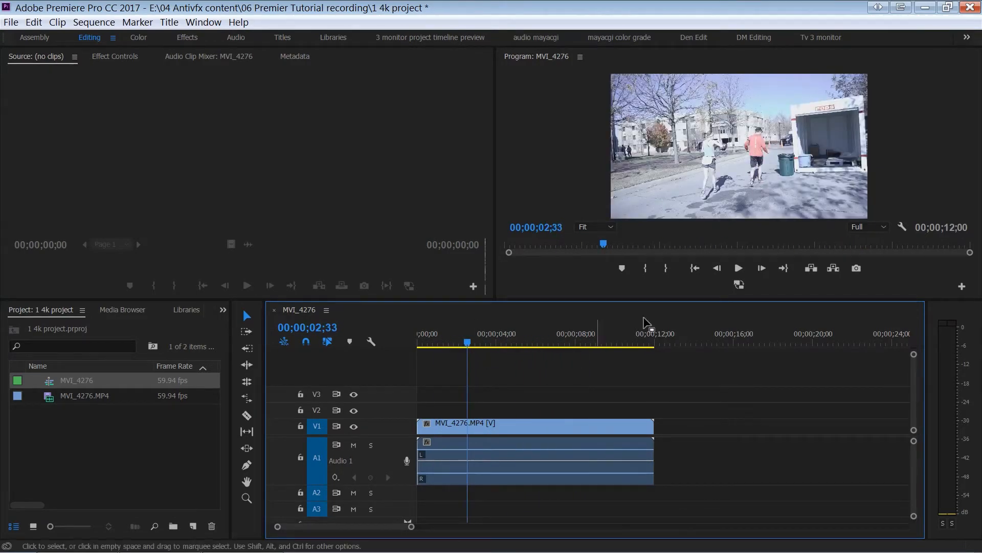
left_click(733, 285)
left_click_drag(584, 344, 517, 350)
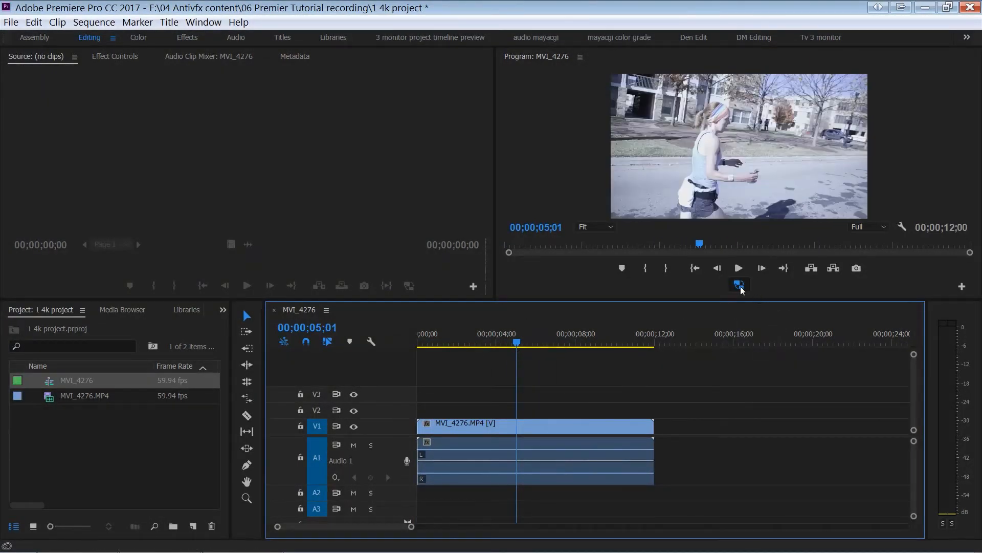
left_click(757, 298)
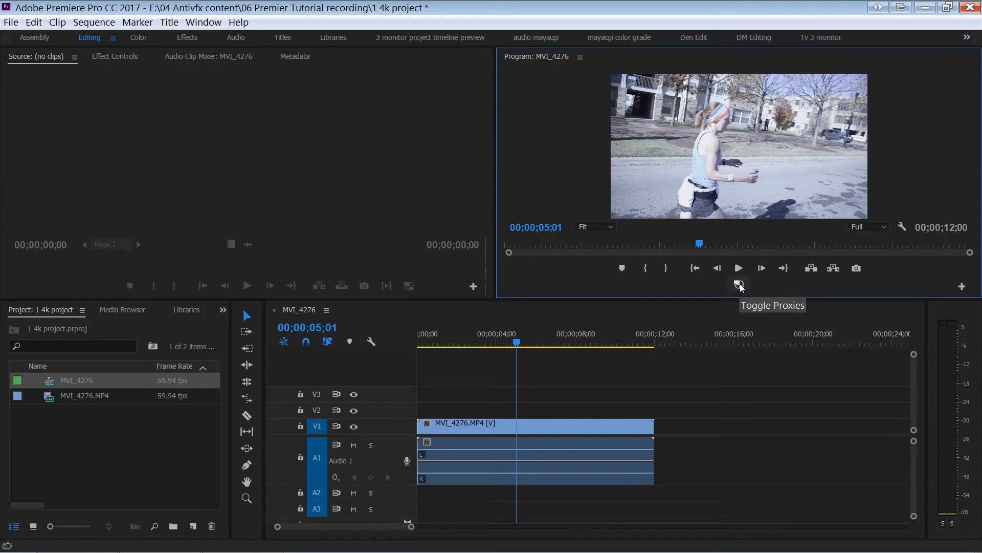
left_click(741, 288)
left_click_drag(518, 347, 470, 348)
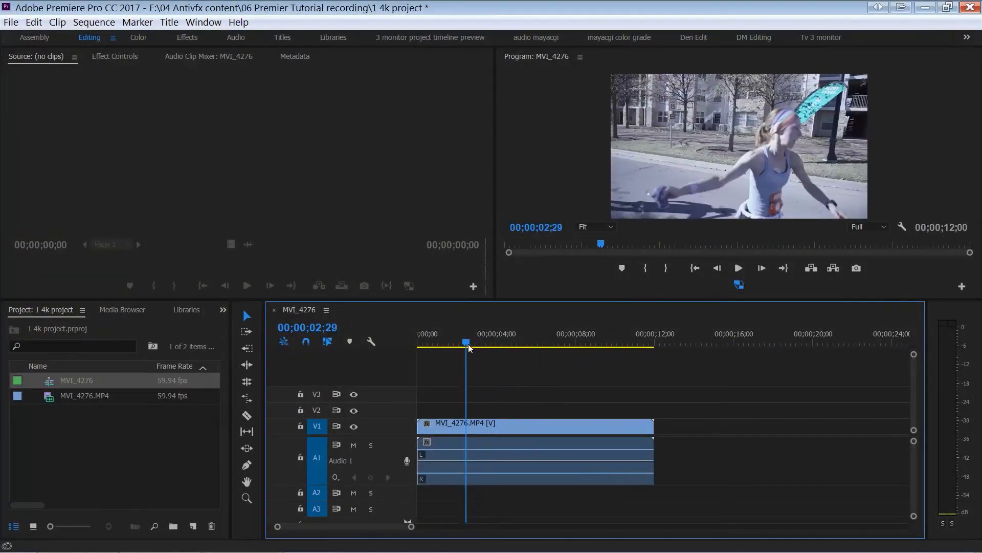
Step: Trim both ends of the MVI_4276.MP4 clip in the timeline and tighten its in and out points in the Source monitor to a 00;00;01;45 duration
left_click_drag(653, 430, 585, 433)
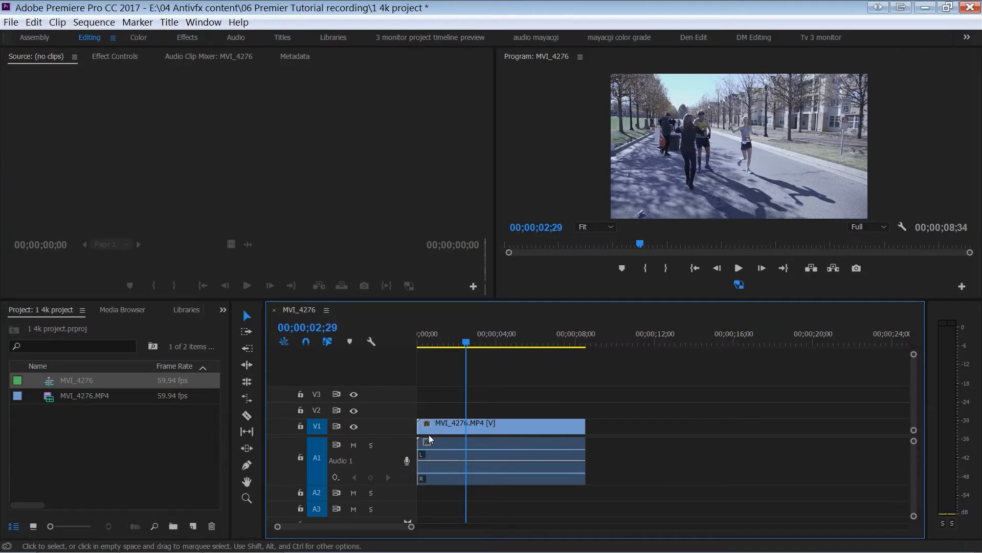
left_click_drag(418, 435, 449, 435)
double_click(517, 422)
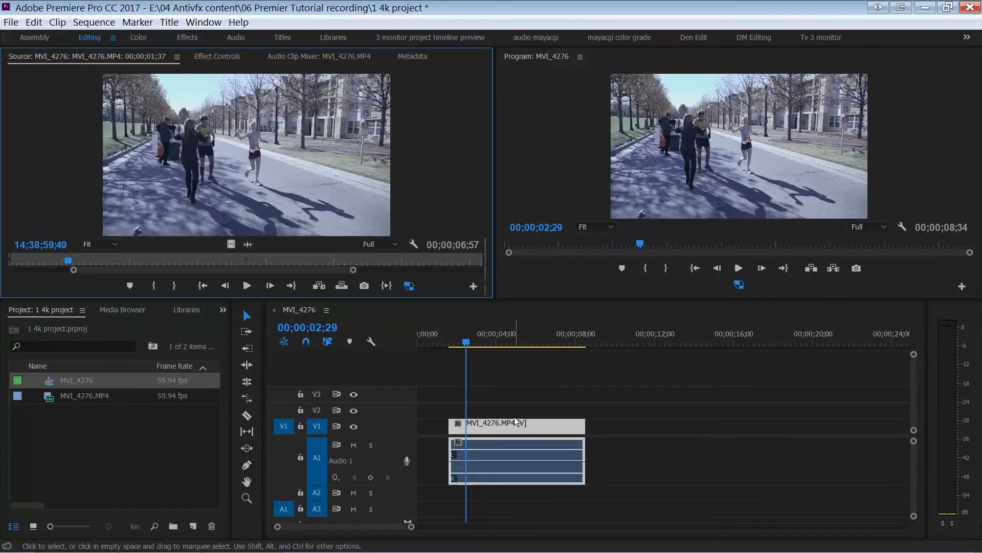
left_click_drag(128, 258, 231, 261)
key("i")
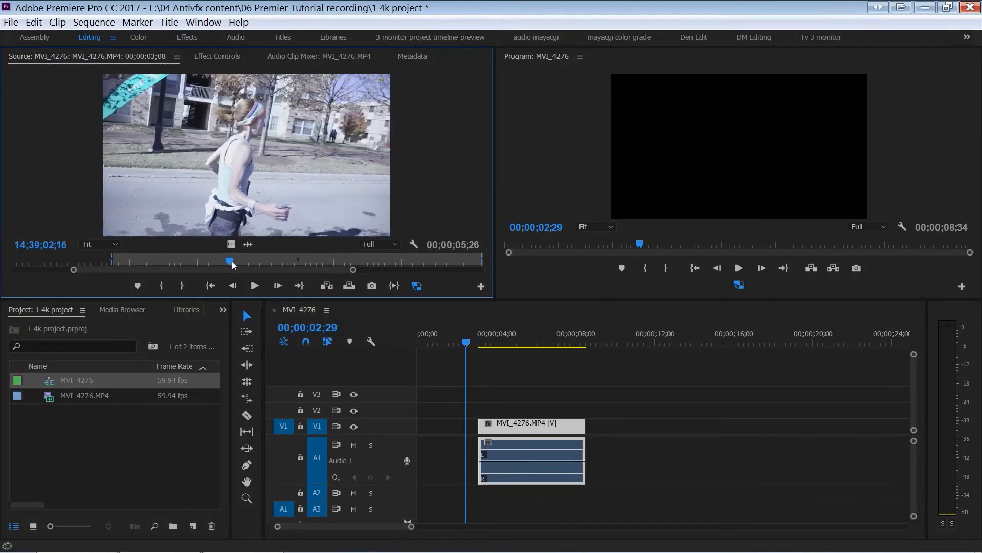
key("o")
Step: Ripple delete the gap before the trimmed clip so it starts at the beginning of the sequence
left_click_drag(444, 344, 397, 379)
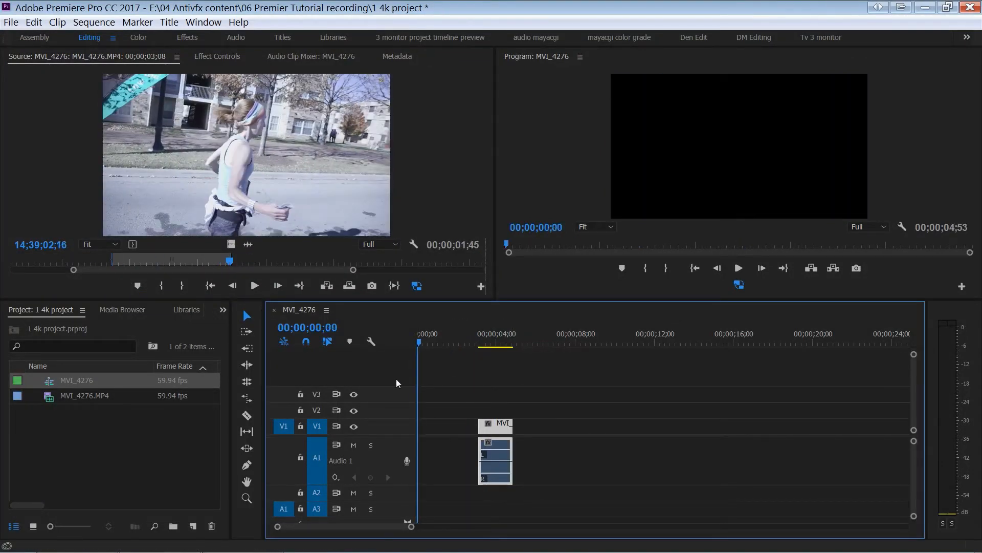
right_click(434, 428)
left_click(466, 432)
Step: Compare the trimmed clip with proxies on and off while scrubbing to 00;00;00;47, and leave proxies enabled
left_click(425, 340)
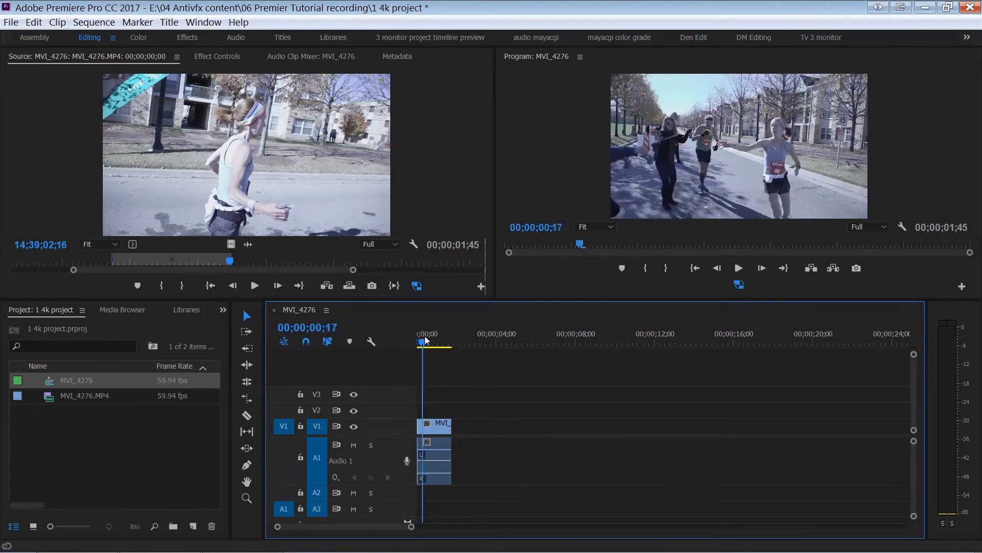
left_click_drag(425, 339, 427, 341)
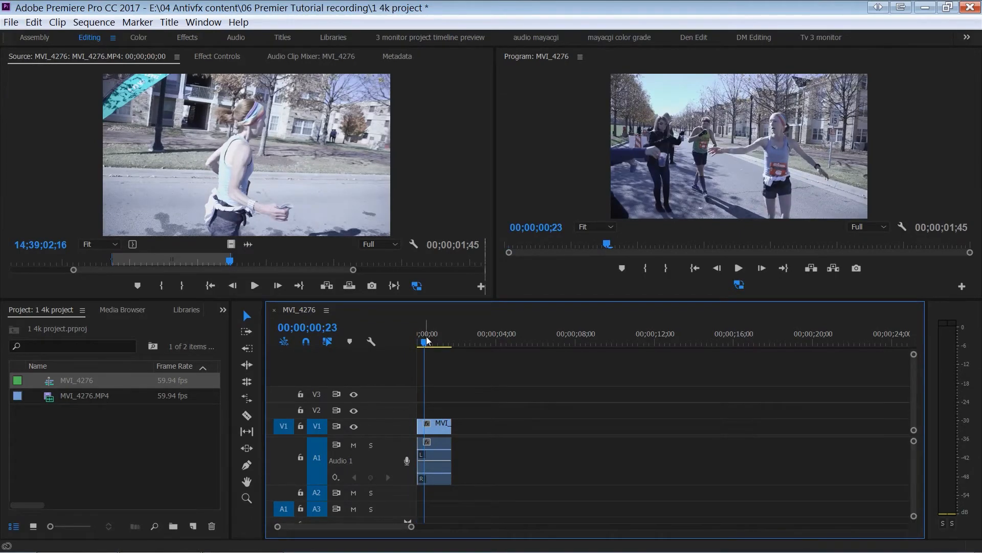
left_click(738, 285)
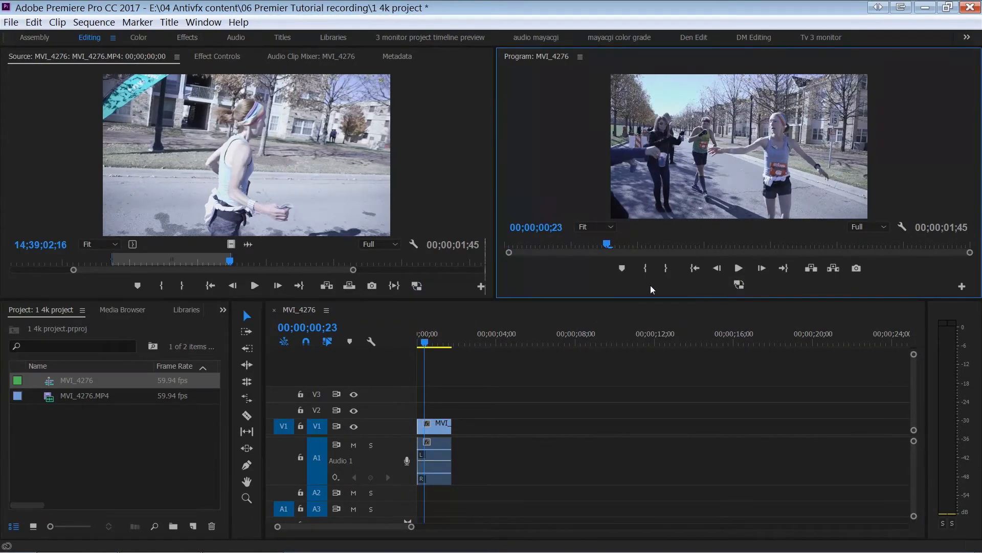
left_click(426, 340)
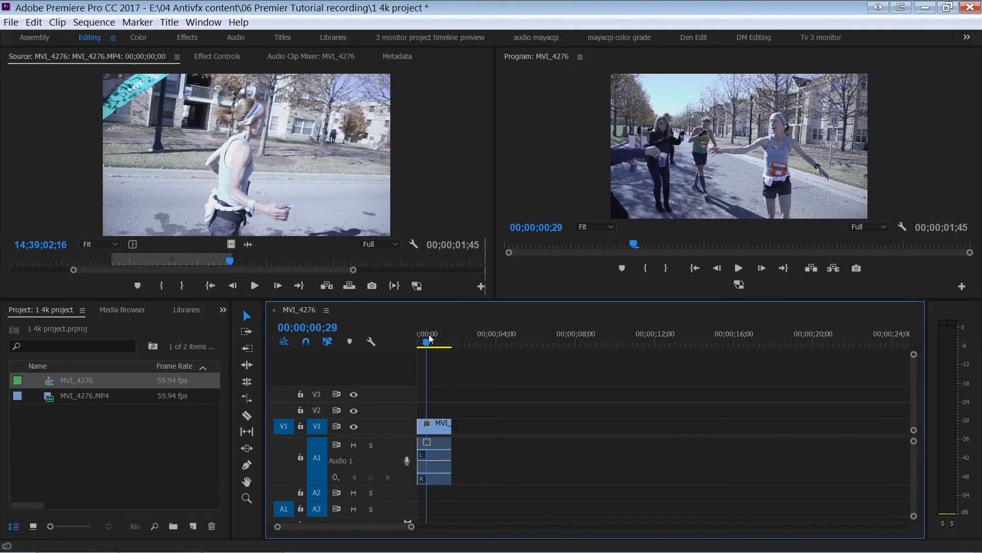
left_click(443, 429)
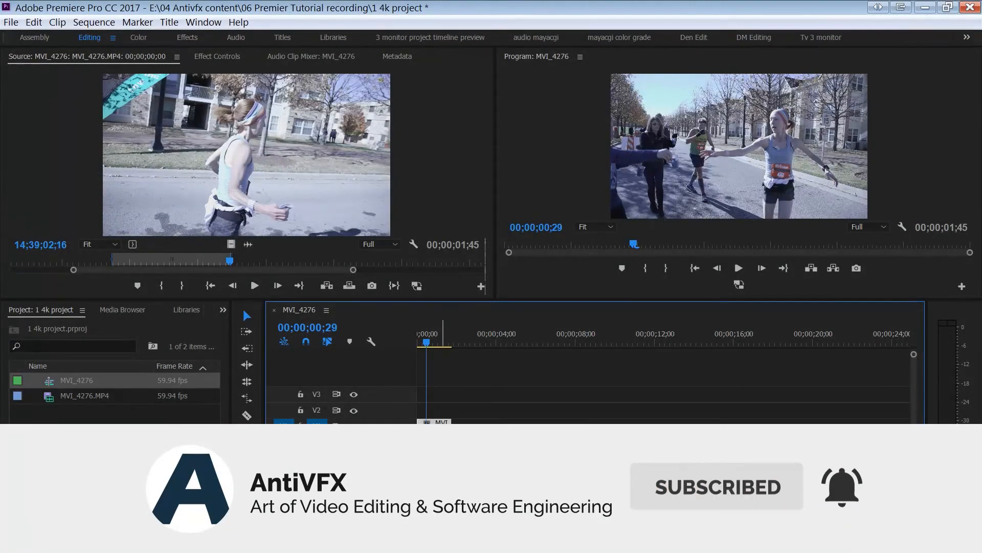
mouse_move(443, 340)
left_mouse_down()
mouse_move(423, 342)
mouse_move(432, 342)
left_mouse_up()
left_click(739, 284)
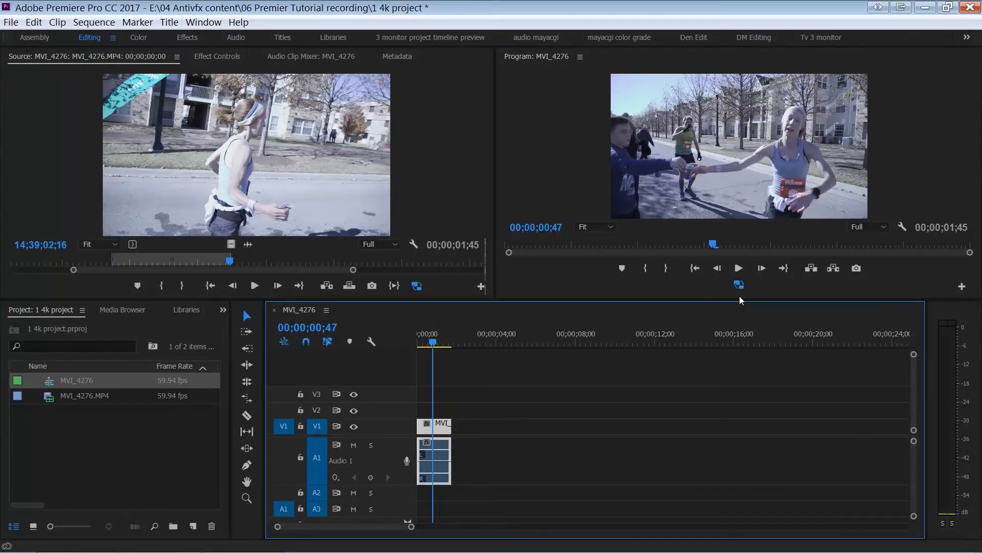